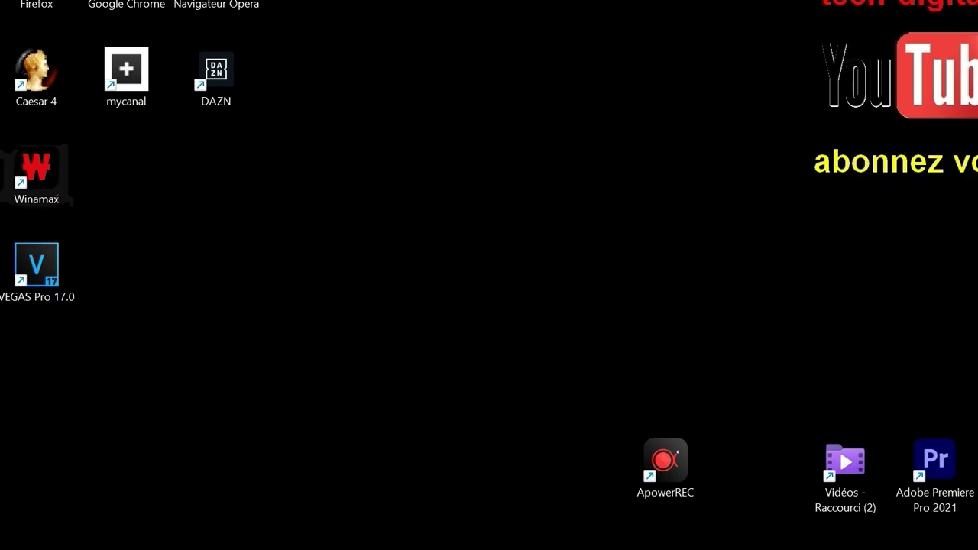
# - Launch Firefox and search Google for 'proton vpn gratuit'
pyautogui.doubleClick(48, 3)
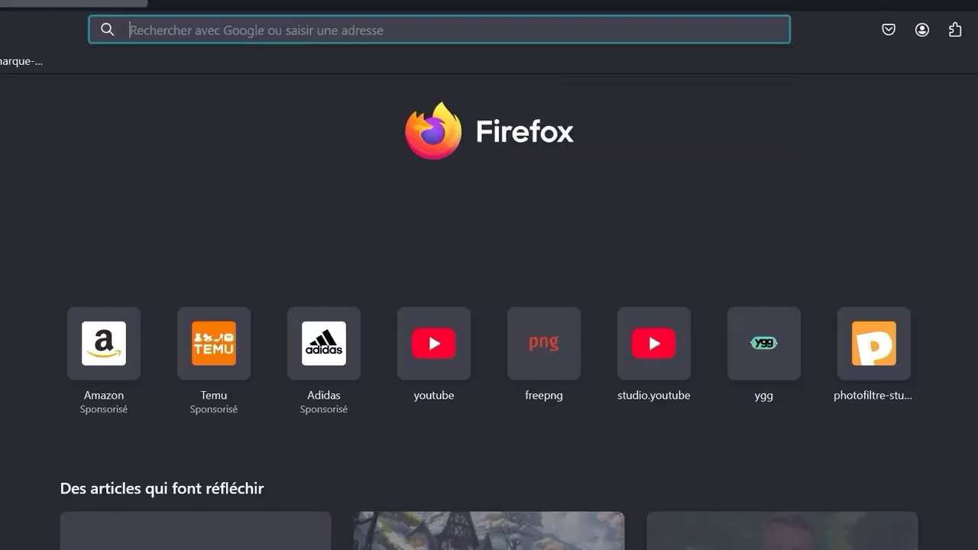
pyautogui.click(470, 226)
pyautogui.write('pro')
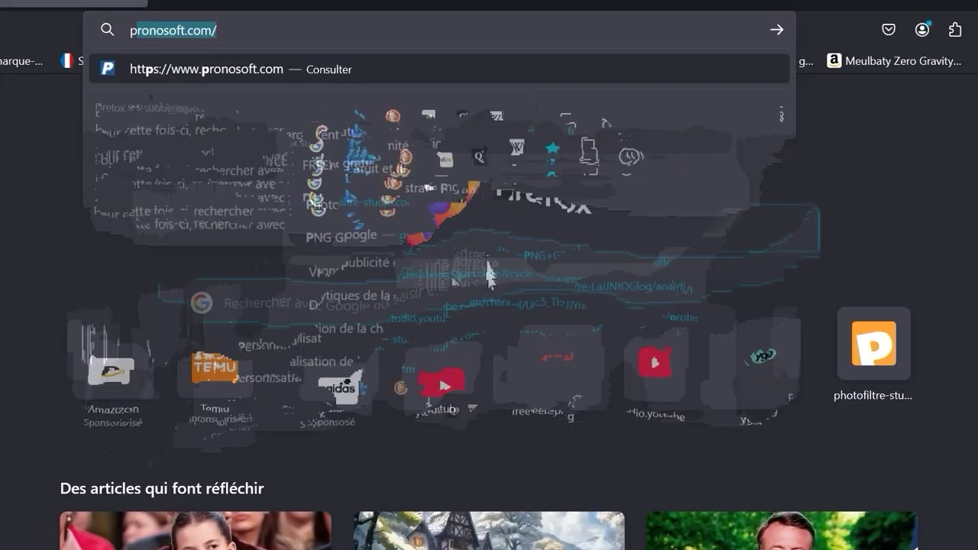
pyautogui.write('t')
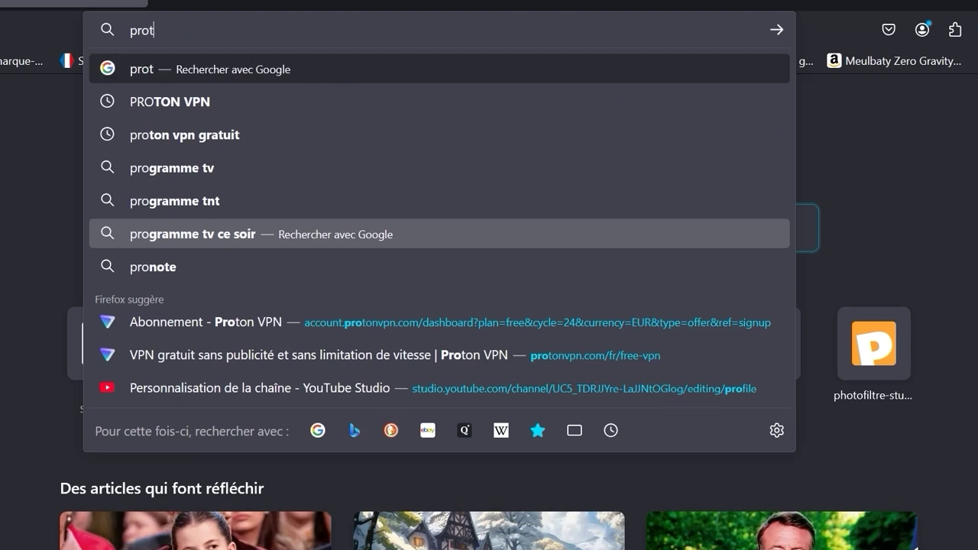
pyautogui.write('on vpn')
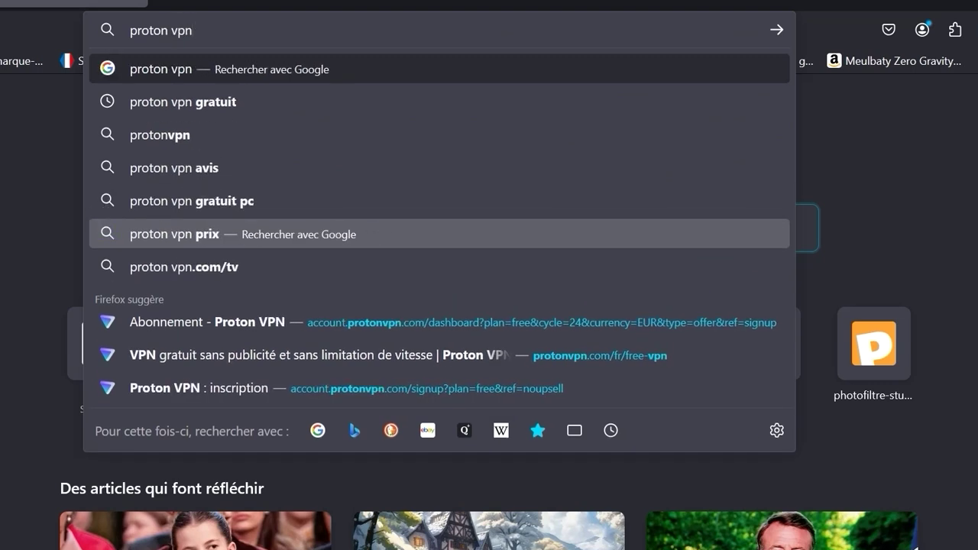
pyautogui.write(' gratu')
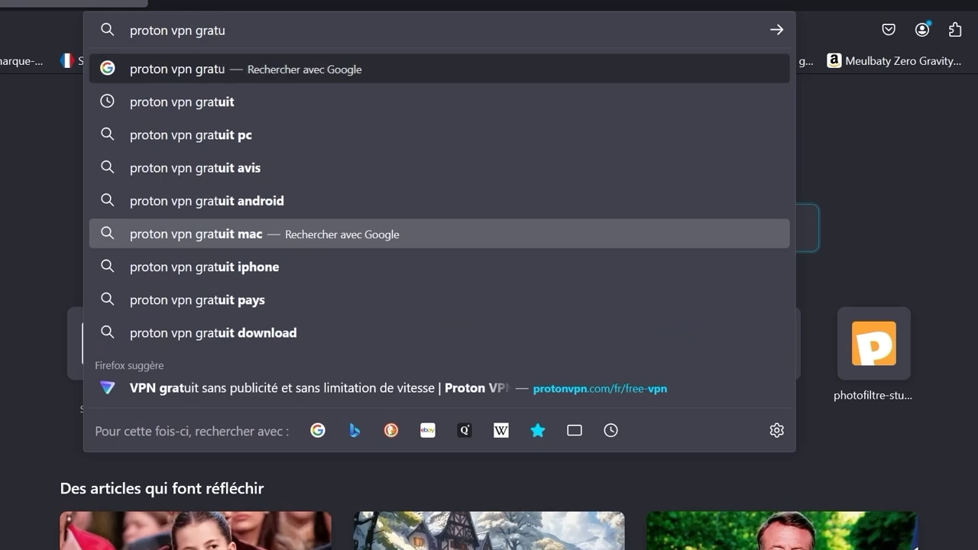
pyautogui.write('it')
pyautogui.press('Return')
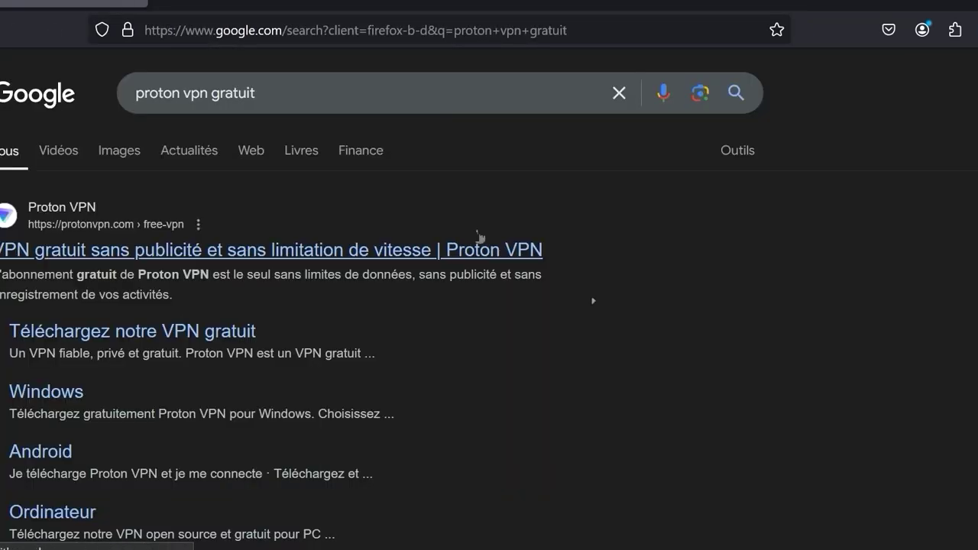
pyautogui.click(479, 245)
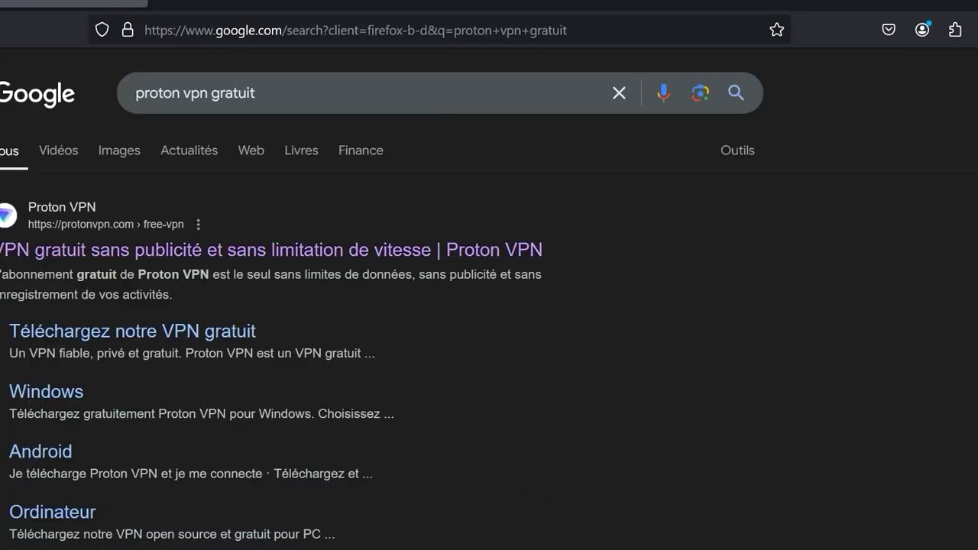
# - Open Proton VPN's free-vpn page and pick the Free plan, declining VPN Plus and translation
pyautogui.click(320, 254)
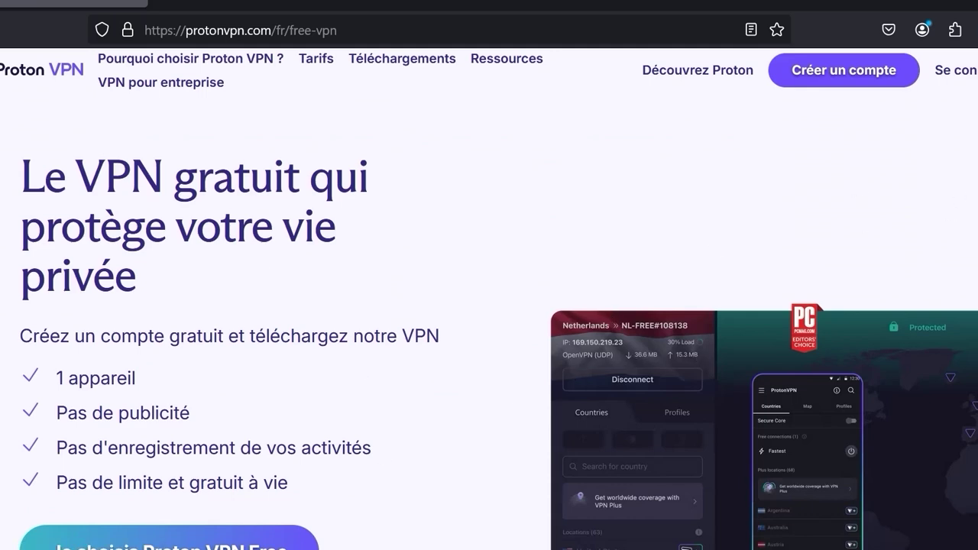
pyautogui.scroll(-5, 489, 321)
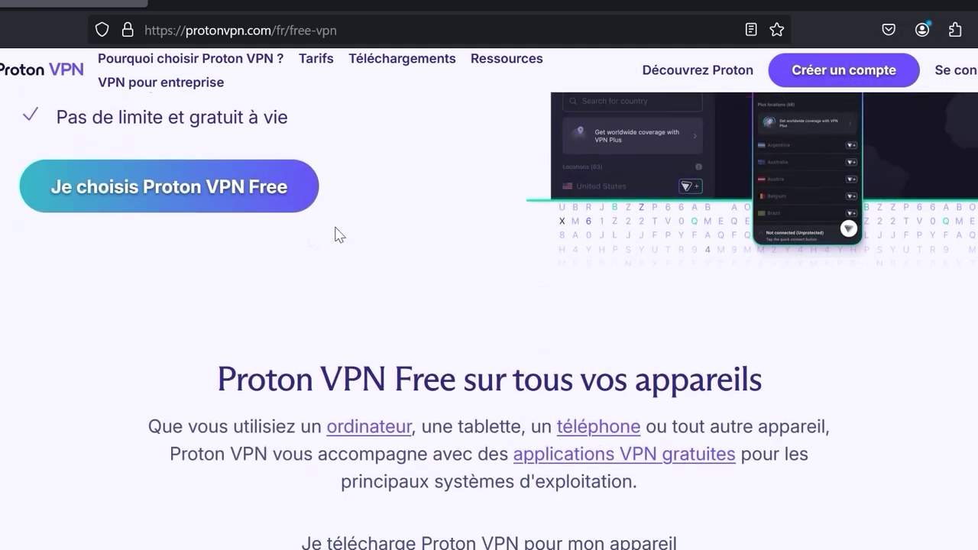
pyautogui.click(251, 196)
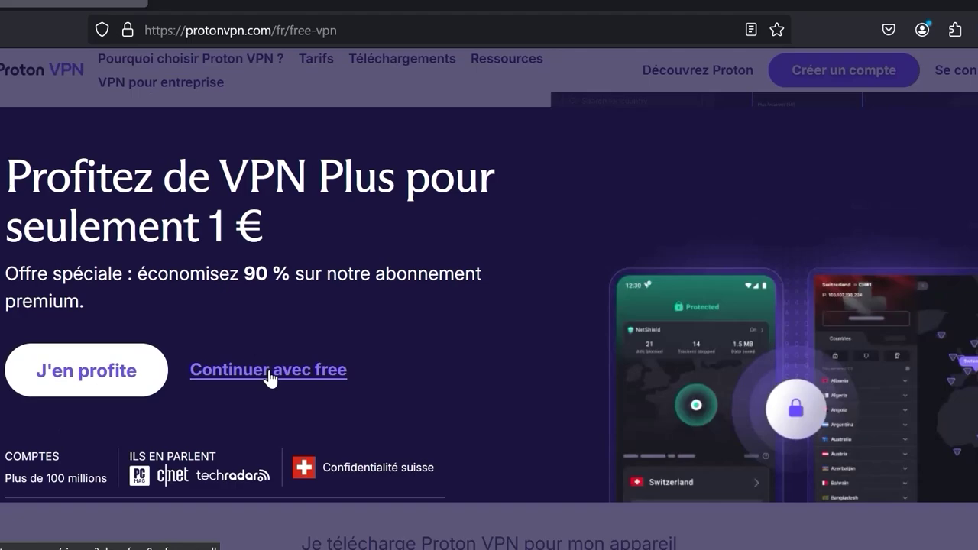
pyautogui.click(267, 372)
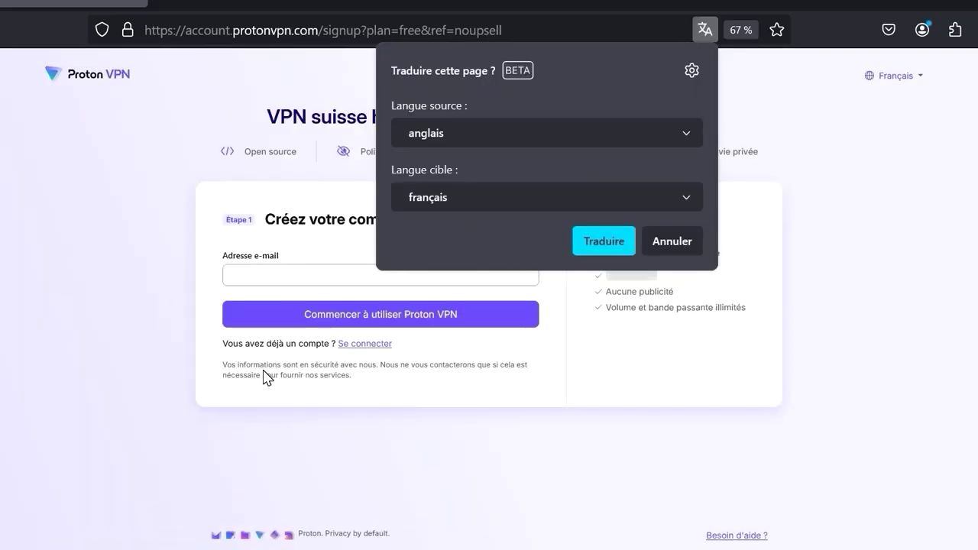
pyautogui.click(673, 238)
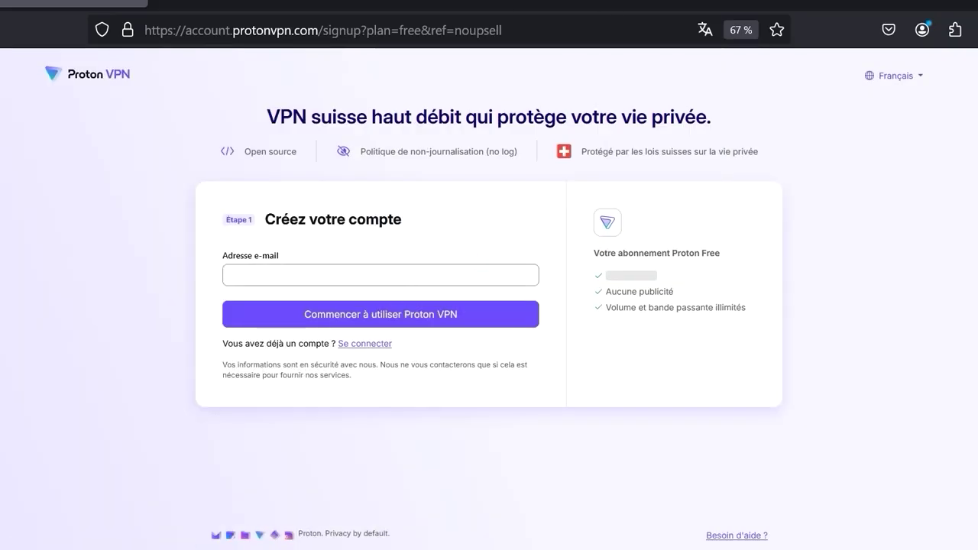
# - Enter the account e-mail and choose to set your own password instead of the generated one
pyautogui.click(377, 276)
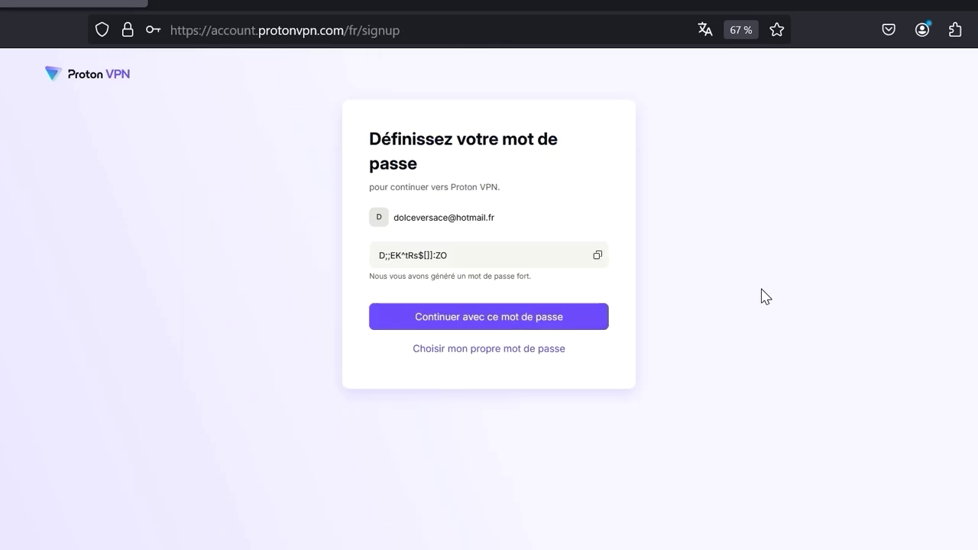
pyautogui.click(464, 255)
pyautogui.click(504, 351)
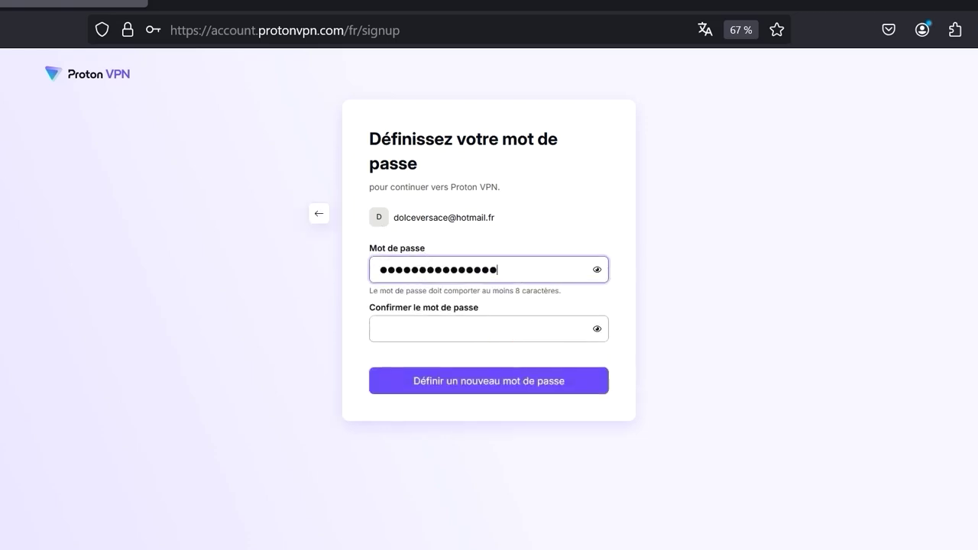
# - Type the new password and enter it again in the confirmation field
pyautogui.hotkey('ctrl', 'a')
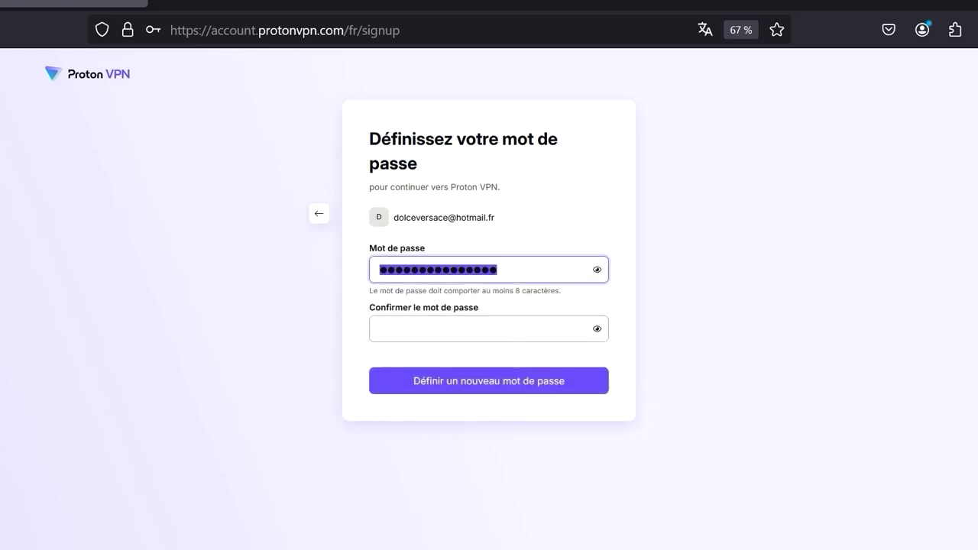
pyautogui.write('•••••')
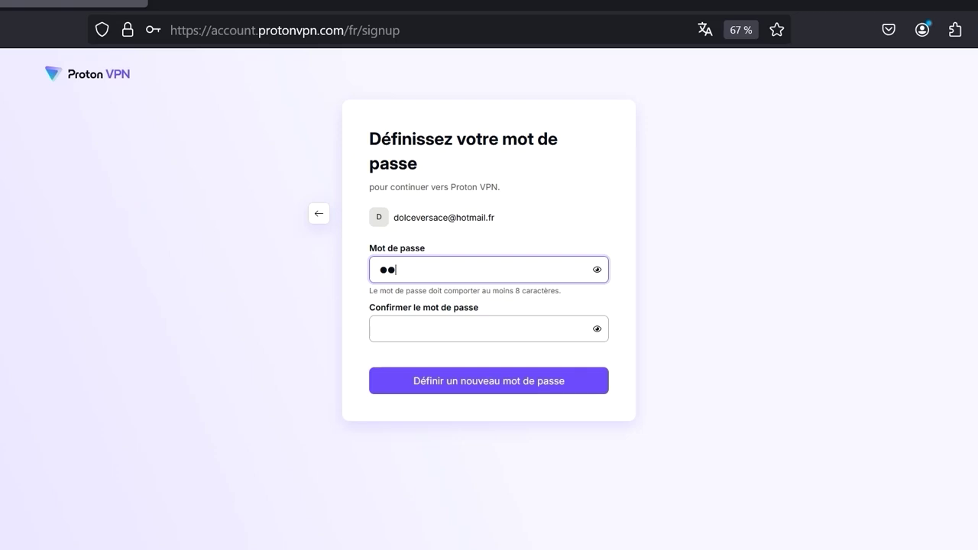
pyautogui.write('••••••••')
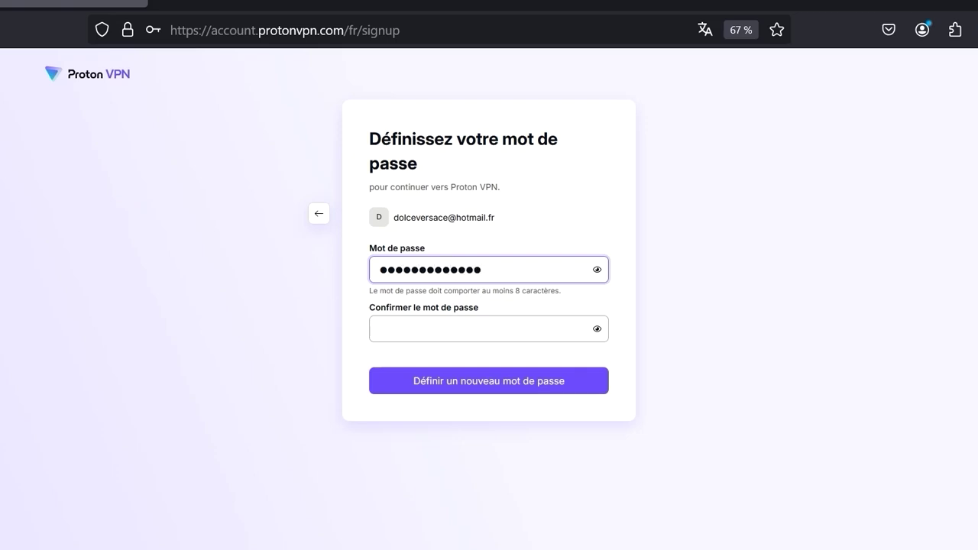
pyautogui.write('••')
pyautogui.click(421, 328)
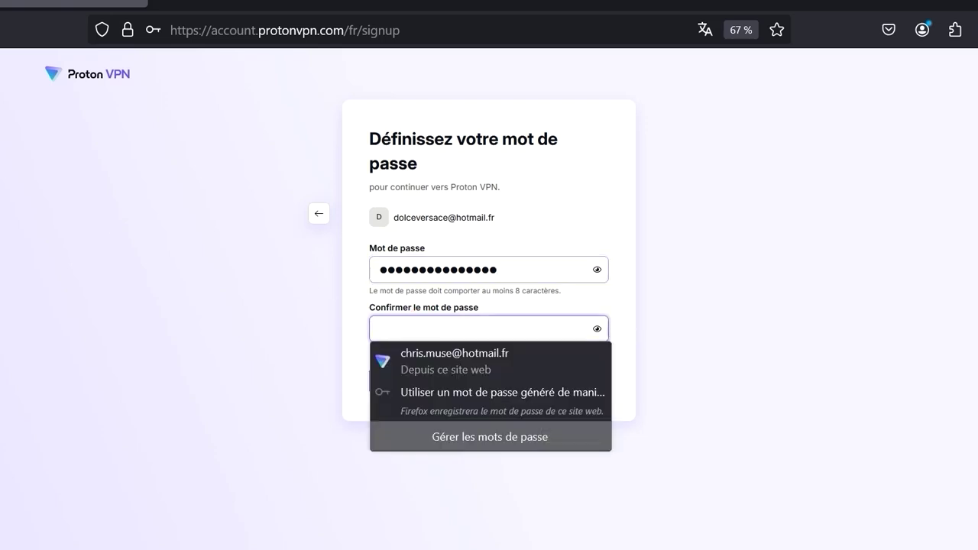
pyautogui.write('•••••')
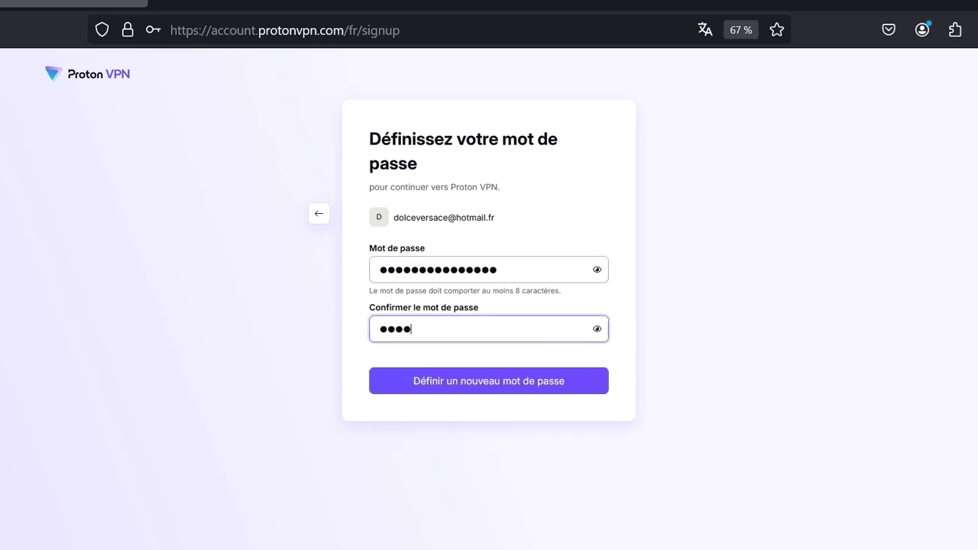
pyautogui.write('••••••••••')
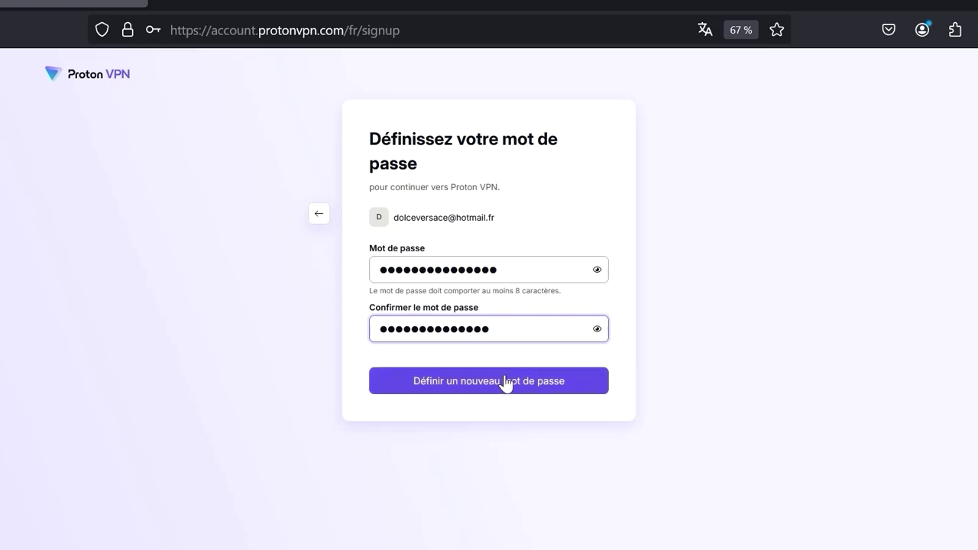
pyautogui.hotkey('ctrl', 'a')
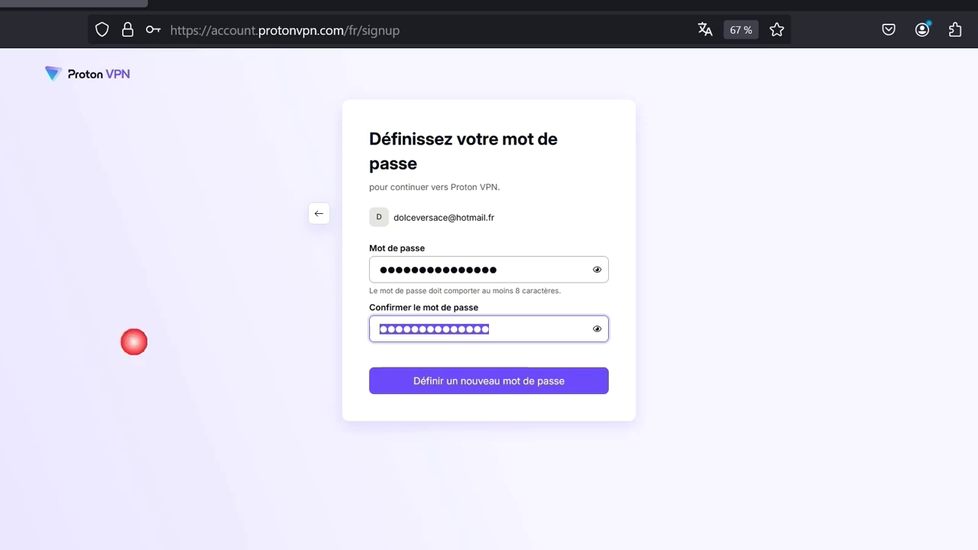
pyautogui.write('•••••')
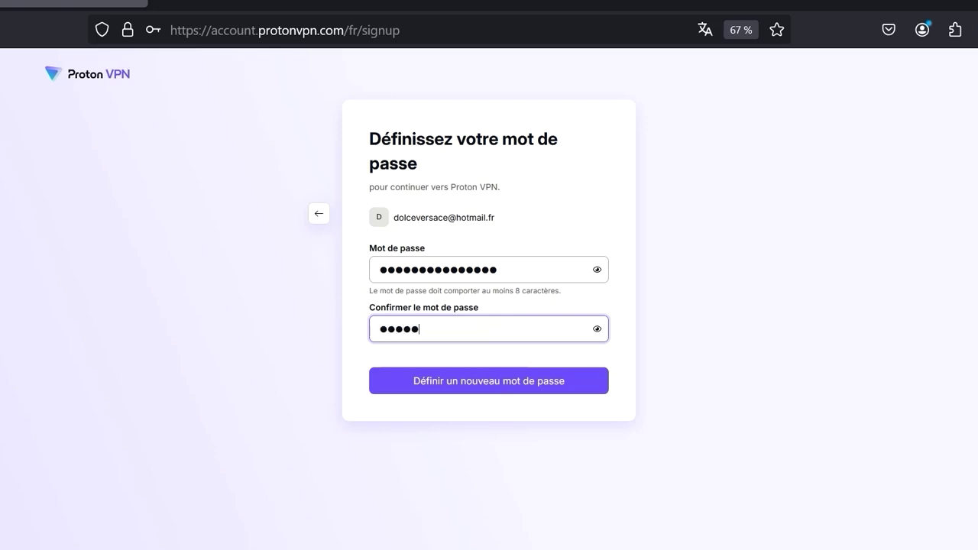
pyautogui.write('••••••••••')
# - Submit the password to create the account, save it in Firefox, and go to the download page
pyautogui.click(483, 382)
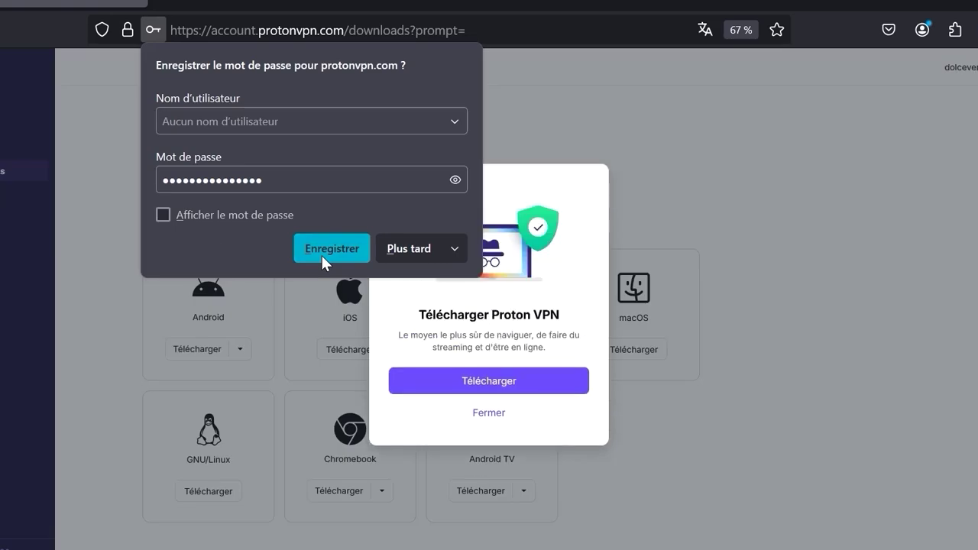
pyautogui.click(322, 255)
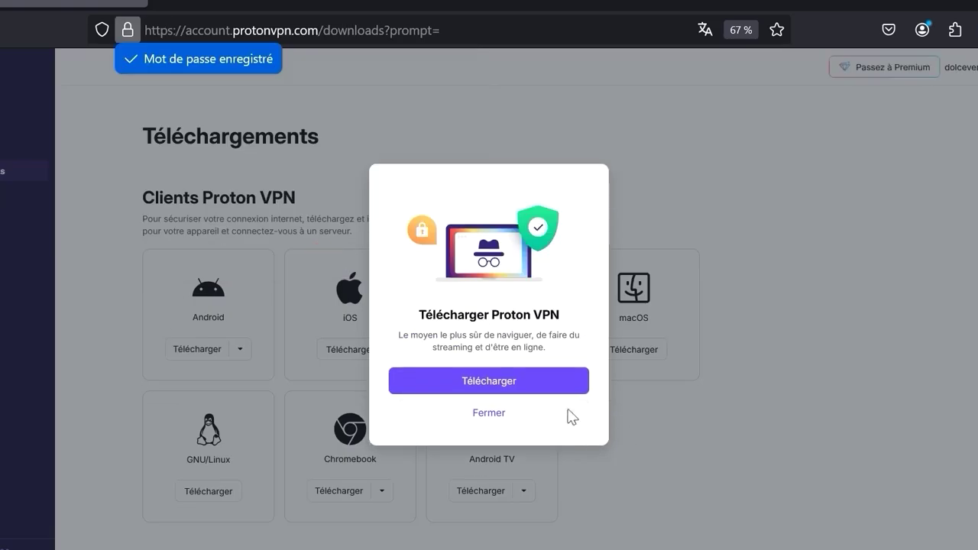
pyautogui.click(538, 382)
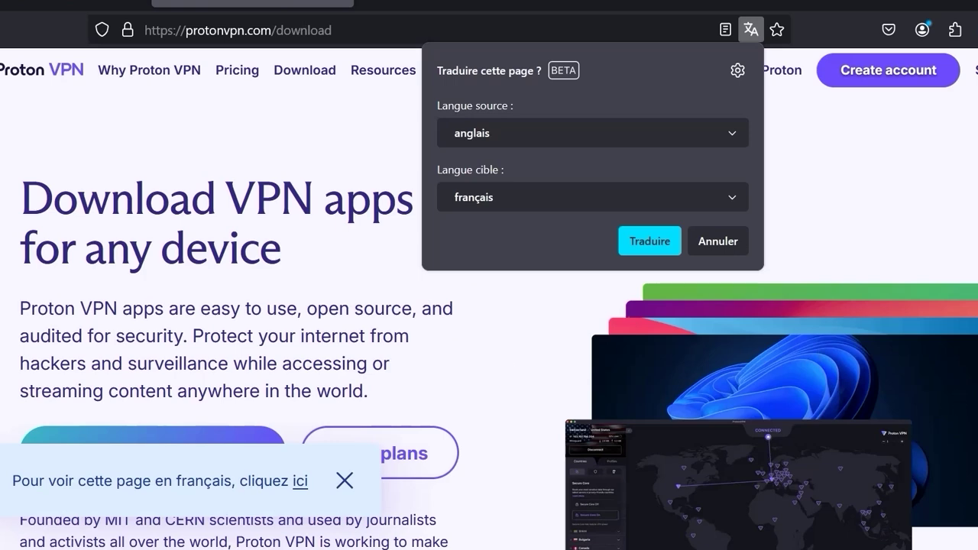
pyautogui.press('Escape')
pyautogui.scroll(-3, 489, 306)
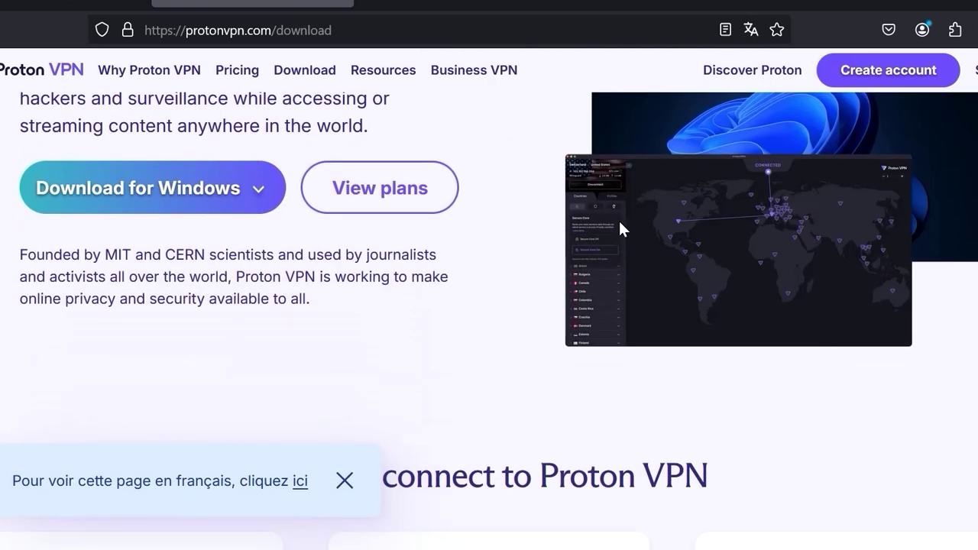
# - Download the Windows 11/10 (x64) installer and open its Downloads folder
pyautogui.click(176, 182)
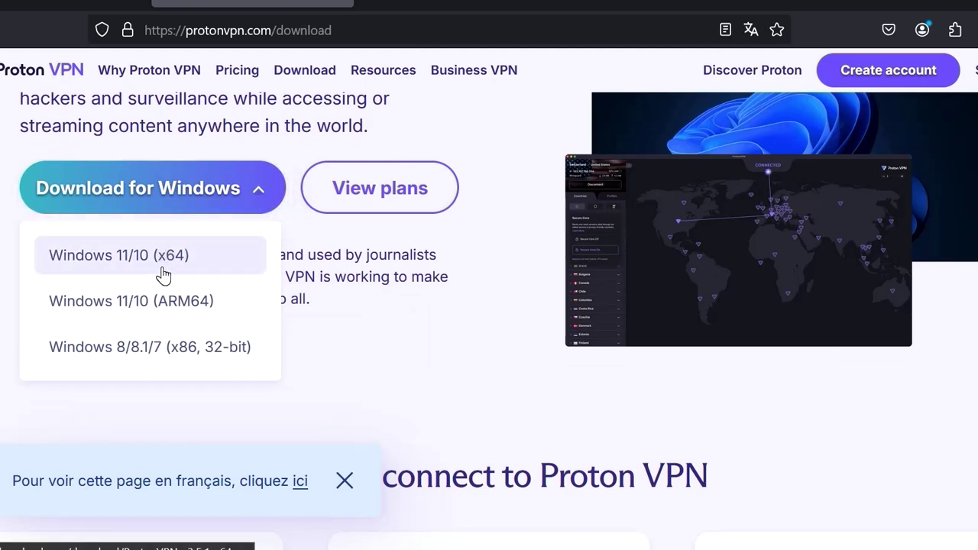
pyautogui.click(163, 260)
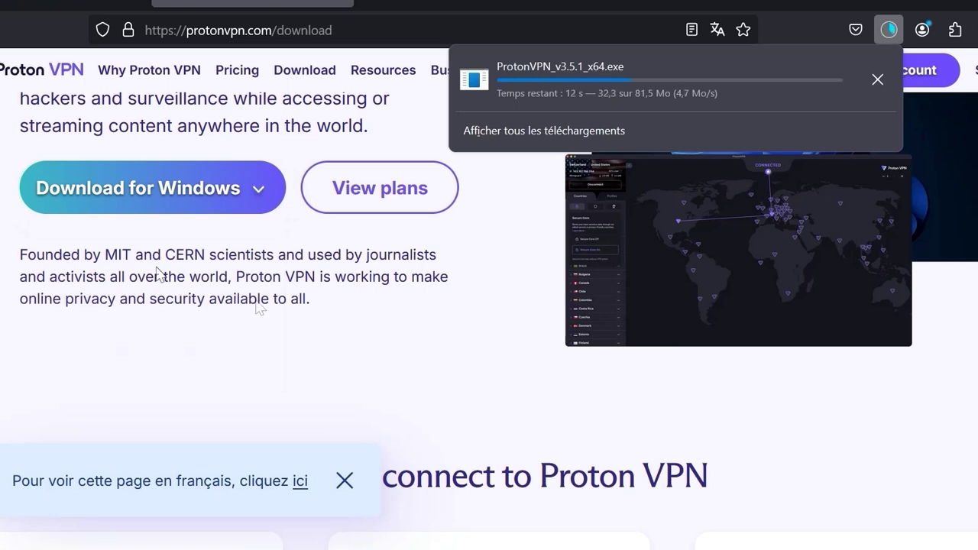
pyautogui.click(888, 30)
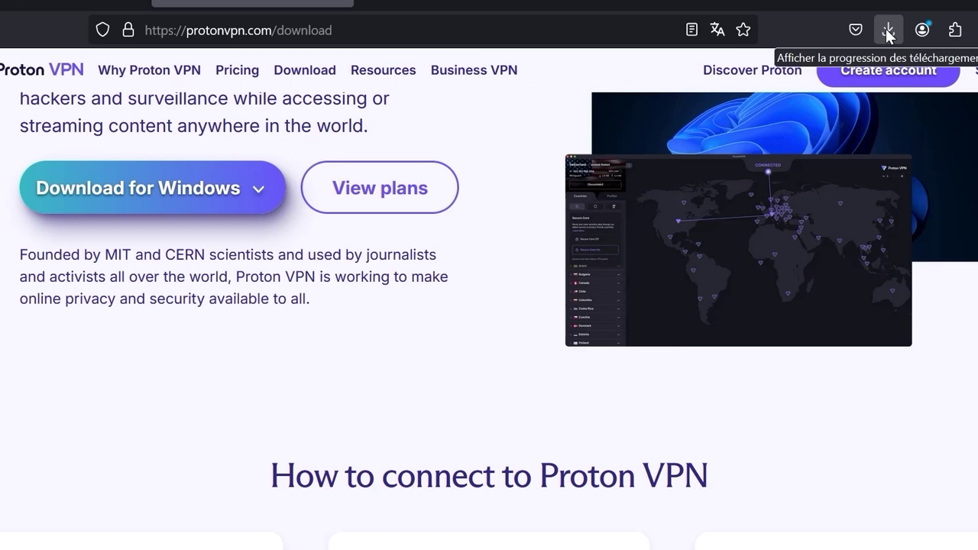
pyautogui.click(887, 31)
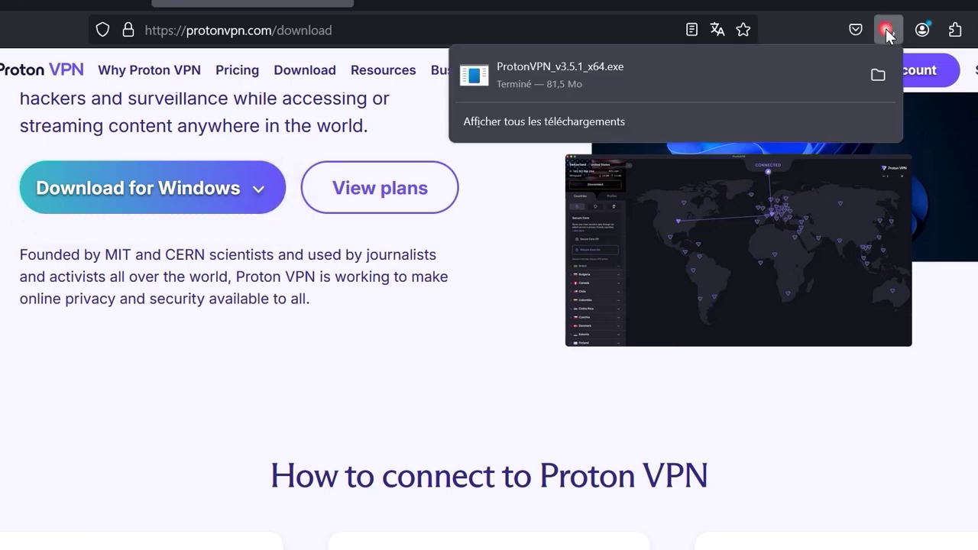
pyautogui.click(877, 74)
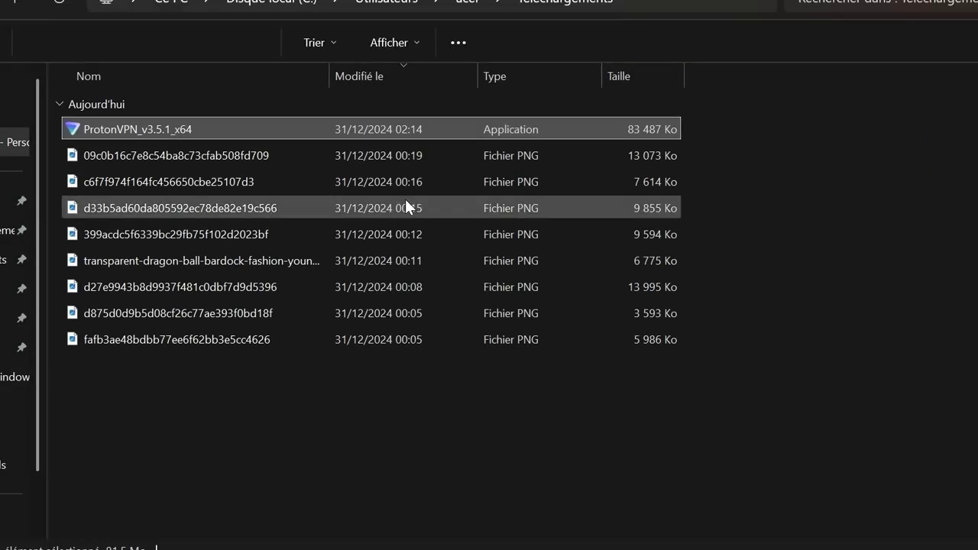
# - Run the ProtonVPN_v3.5.1_x64 installer in Français
pyautogui.doubleClick(204, 126)
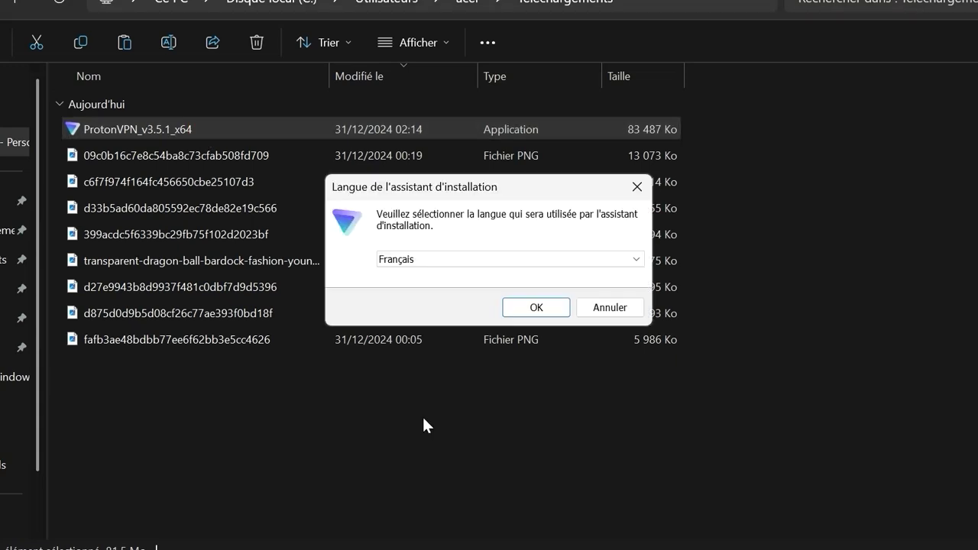
pyautogui.click(536, 307)
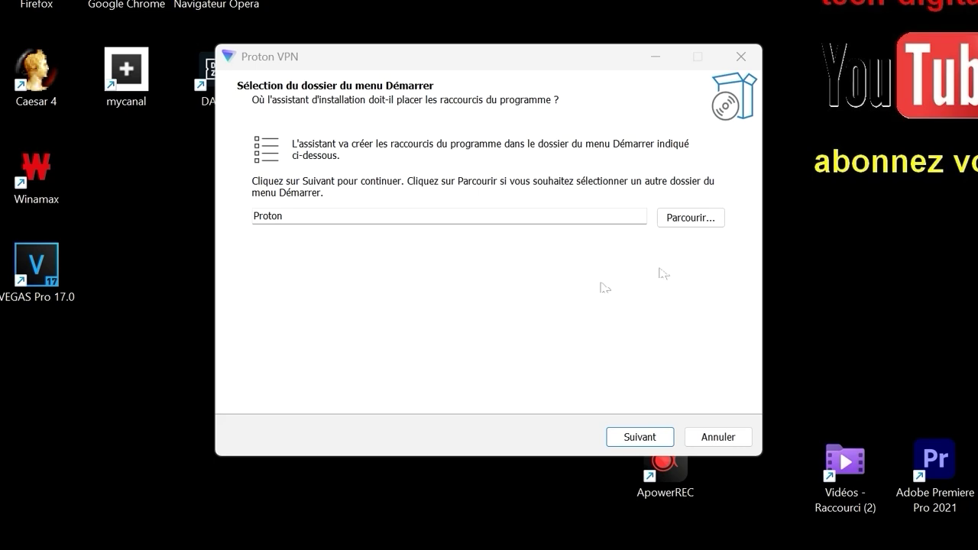
# - Install Proton VPN with Proton Mail, Proton Drive and Proton Pass unchecked
pyautogui.click(637, 437)
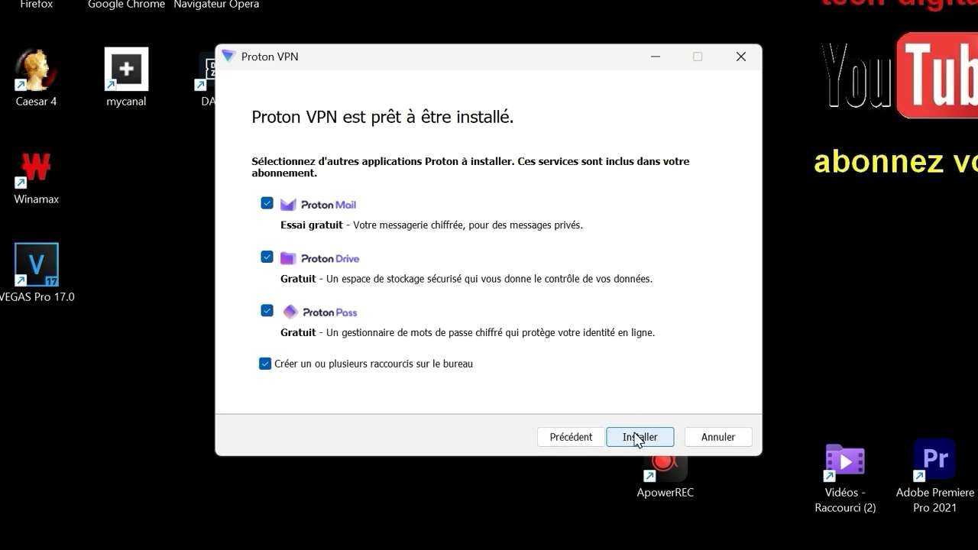
pyautogui.click(348, 219)
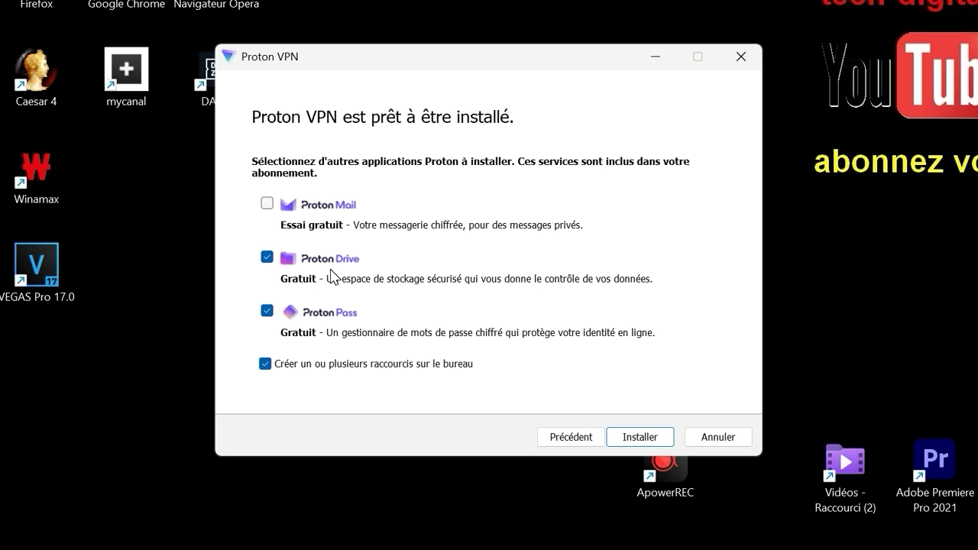
pyautogui.click(331, 277)
pyautogui.click(328, 329)
pyautogui.click(640, 438)
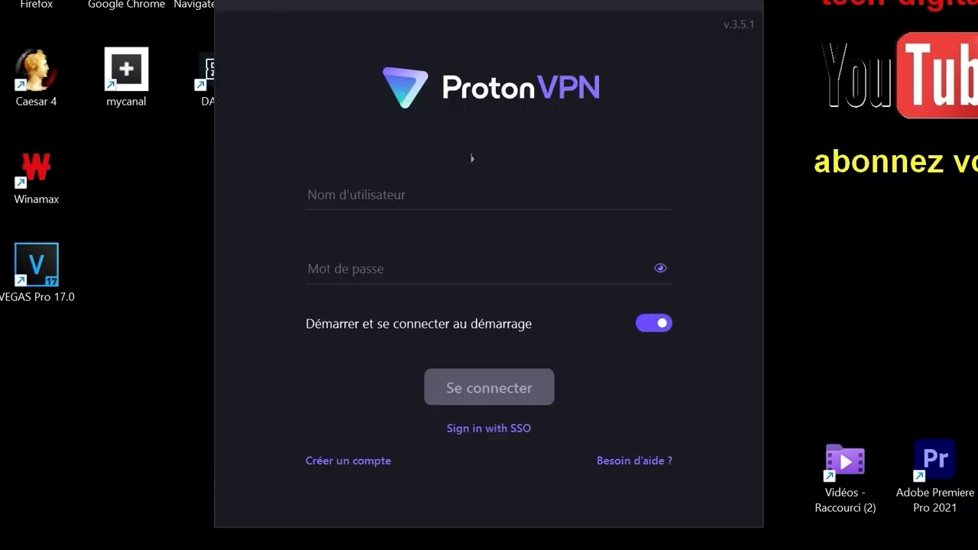
# - Sign in to the Proton VPN app with the account e-mail and password
pyautogui.click(435, 190)
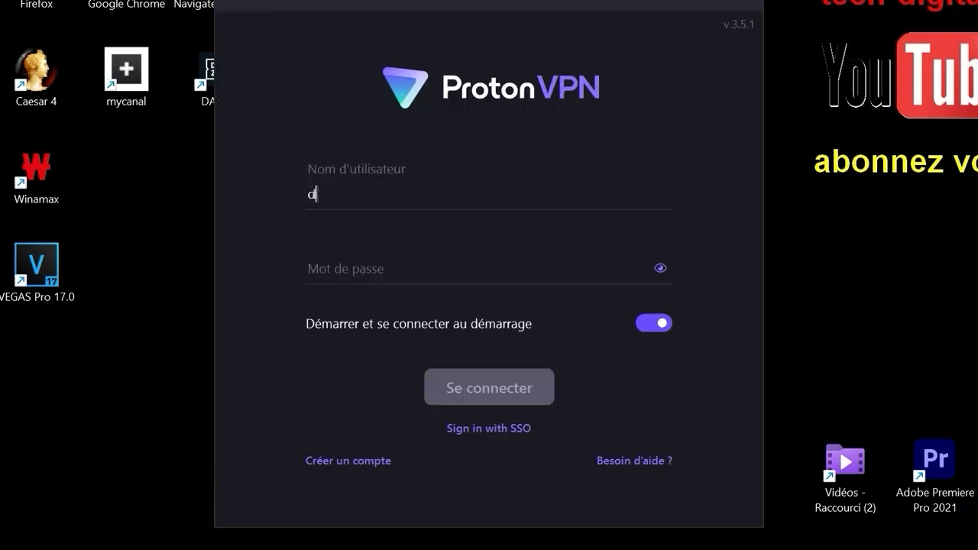
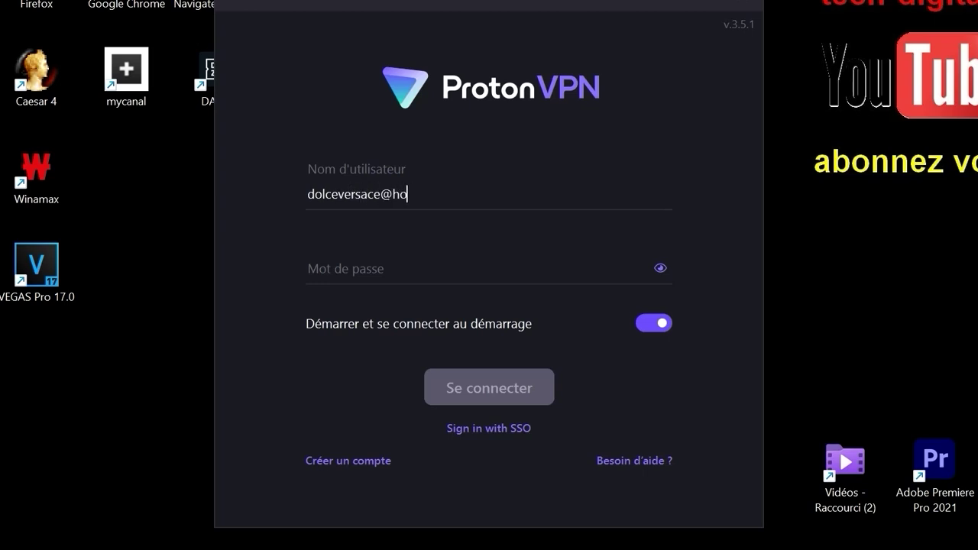
pyautogui.click(388, 266)
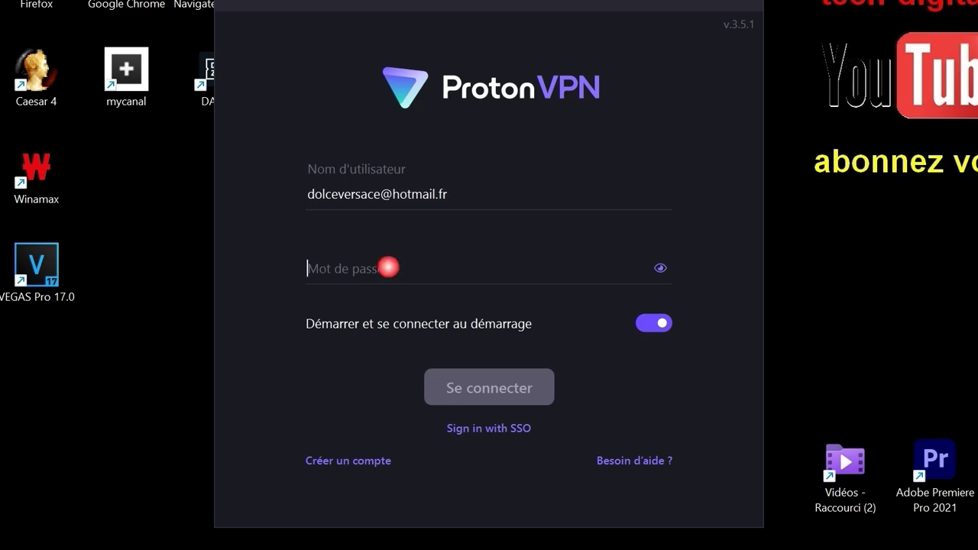
pyautogui.write('••••••••••')
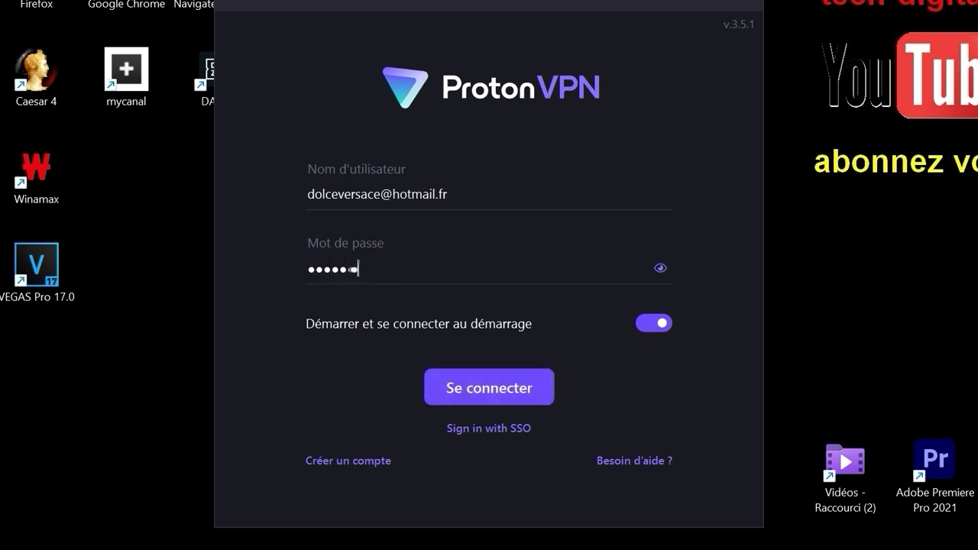
pyautogui.write('•••••')
pyautogui.click(515, 390)
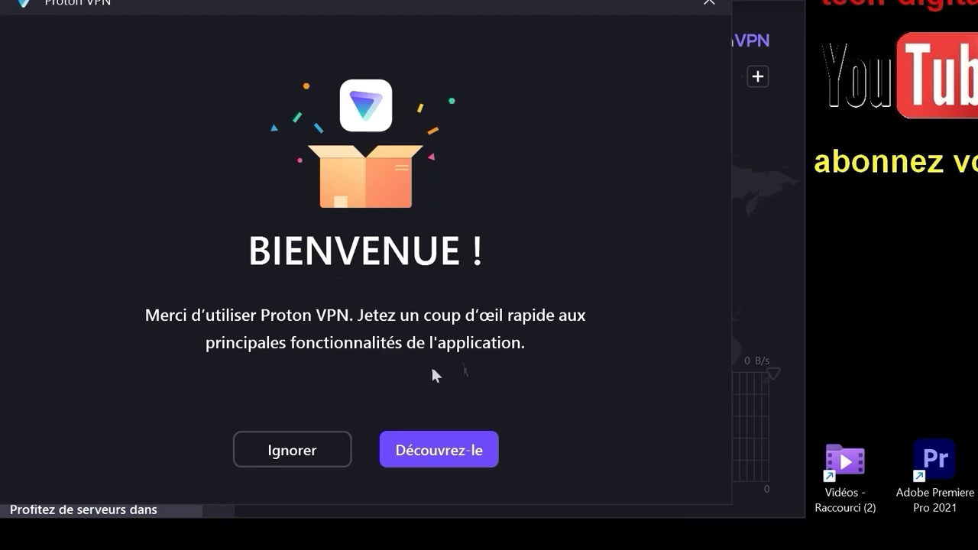
# - Skip the welcome tour, refuse location access, and start a Connexion rapide quick connect
pyautogui.click(296, 450)
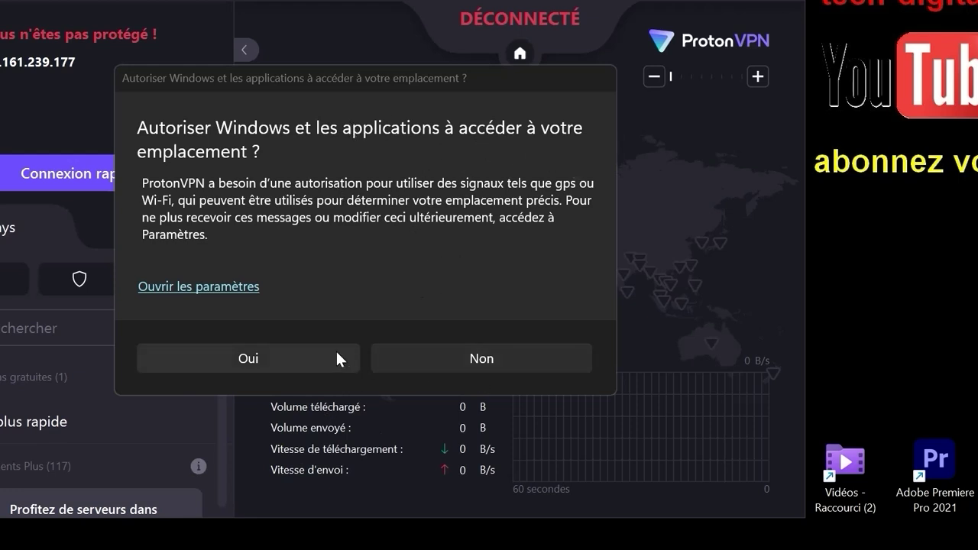
pyautogui.click(453, 360)
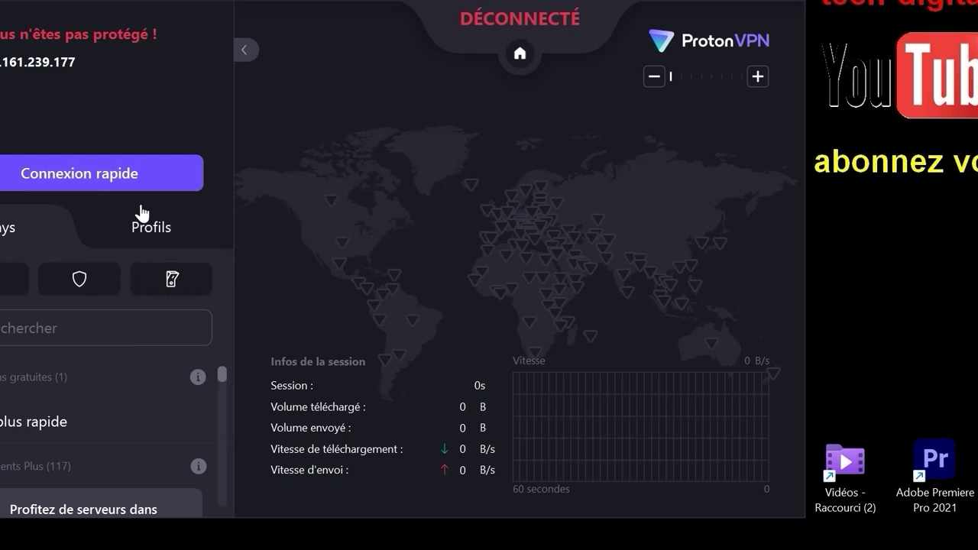
pyautogui.click(91, 175)
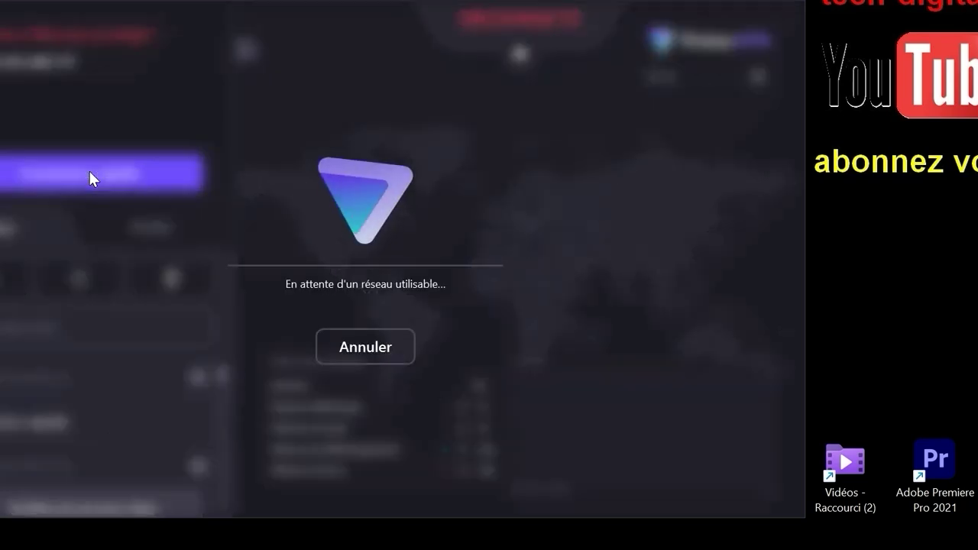